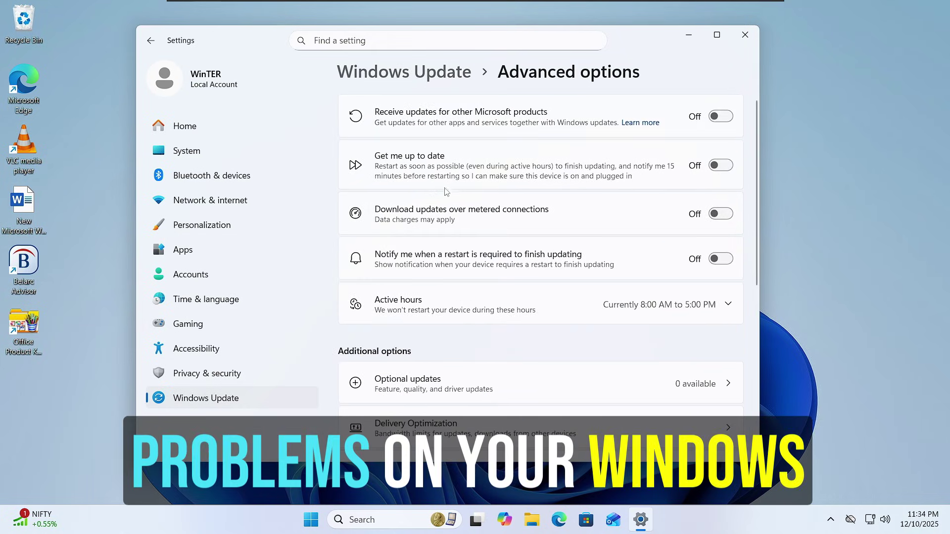
scroll(445, 191, down, 5)
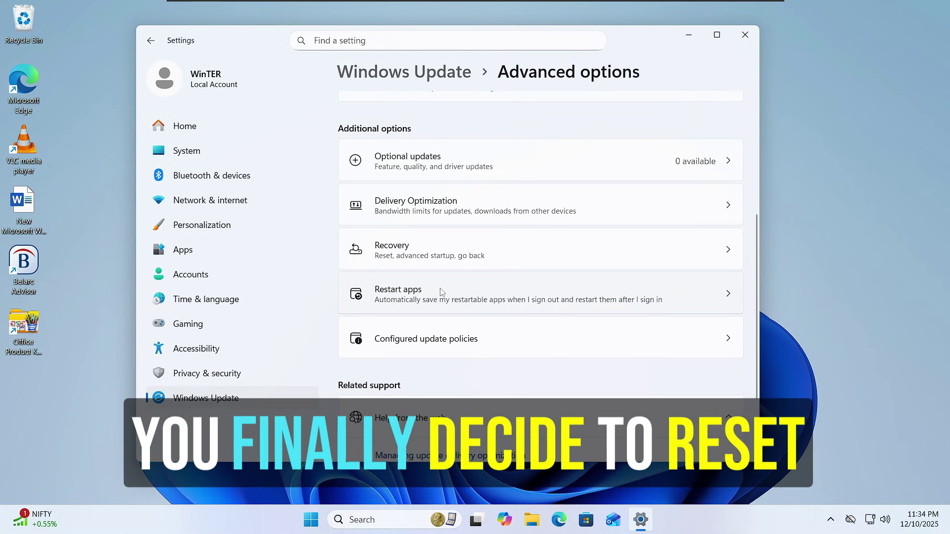
- Scroll Windows Update's Advanced options down to Additional options and open the Recovery page
click(420, 248)
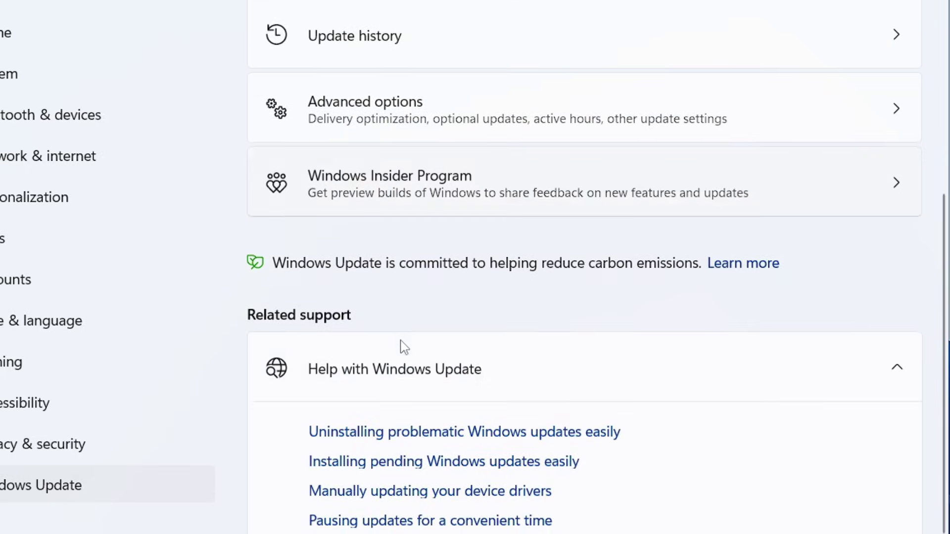
click(410, 132)
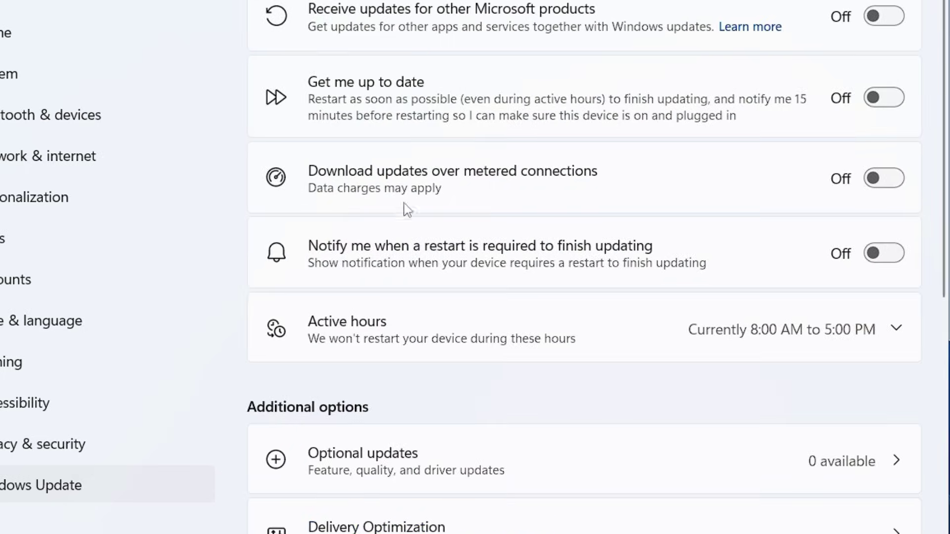
scroll(409, 227, down, 3)
scroll(426, 294, down, 3)
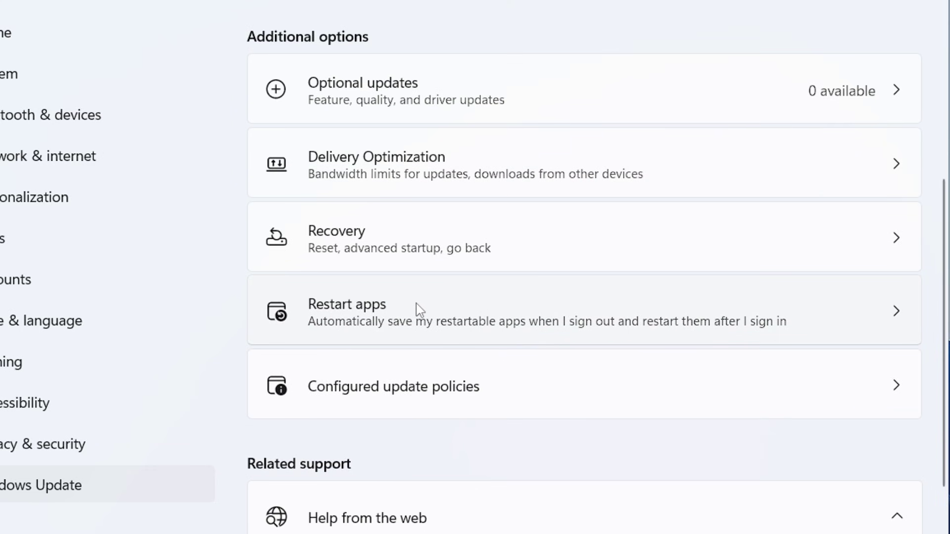
click(392, 242)
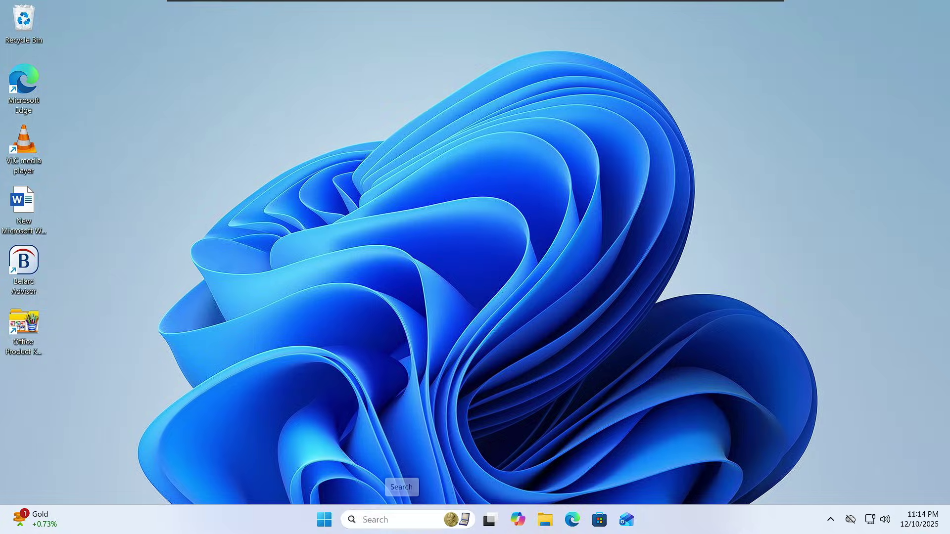
- Launch Command Prompt as administrator from search and approve the UAC prompt
click(398, 519)
text(cm)
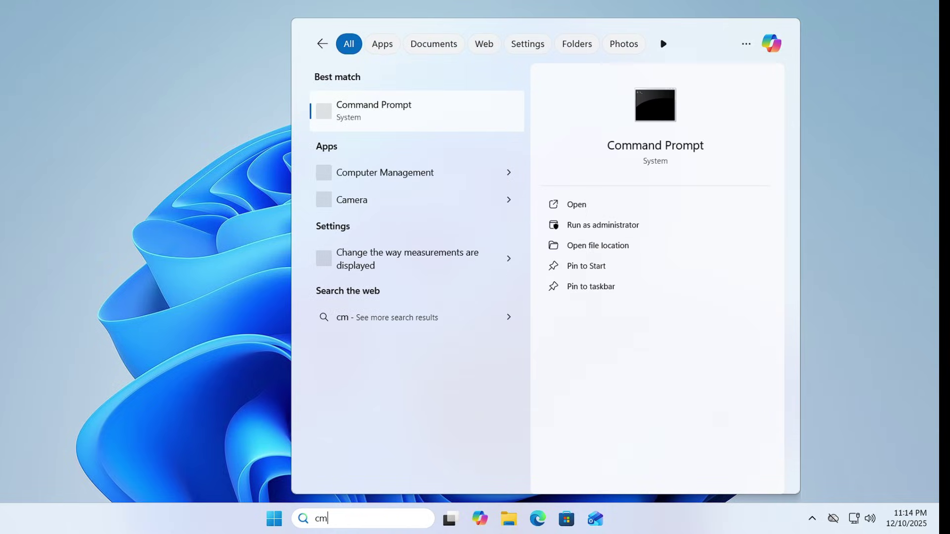
right_click(377, 117)
click(417, 128)
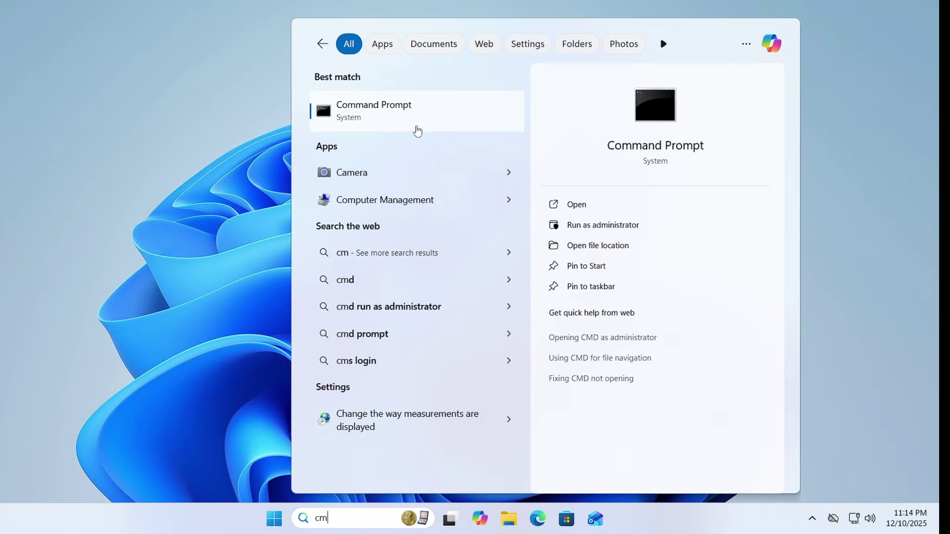
click(377, 344)
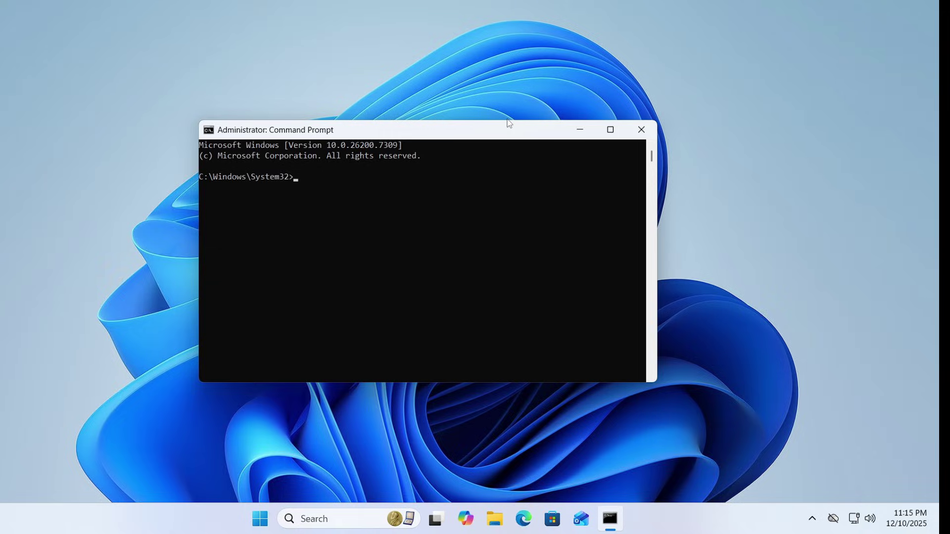
- Run reagentc /disable then reagentc /enable, and start entering the DISM RestoreHealth command
text(rea)
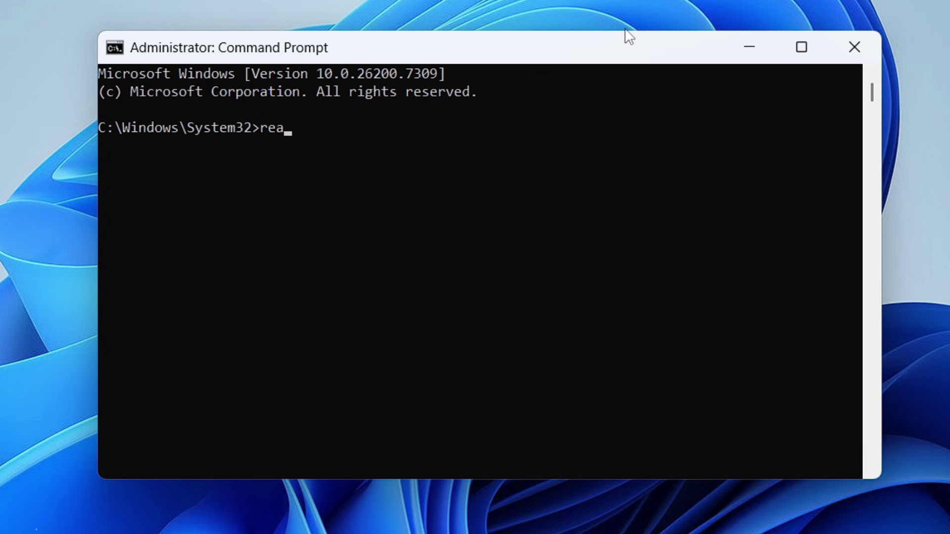
text(gentc )
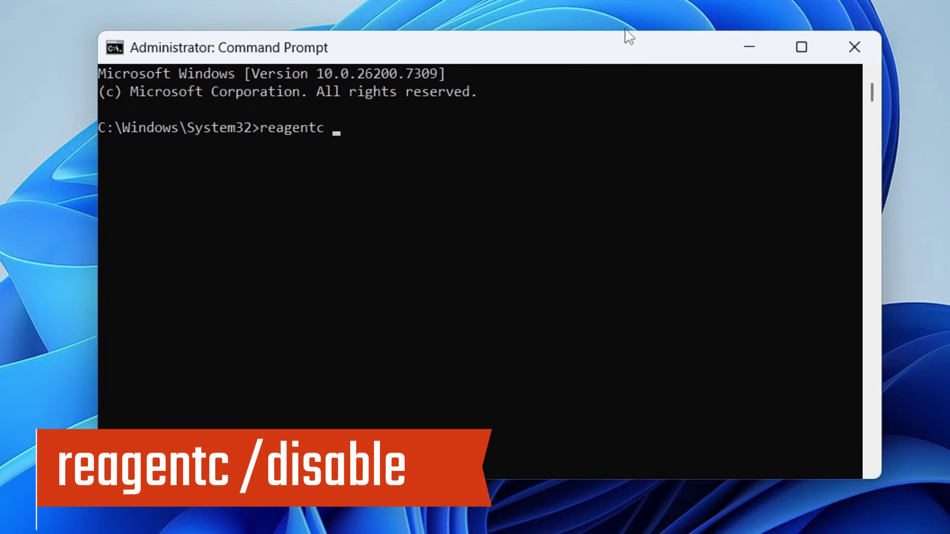
text(/disable)
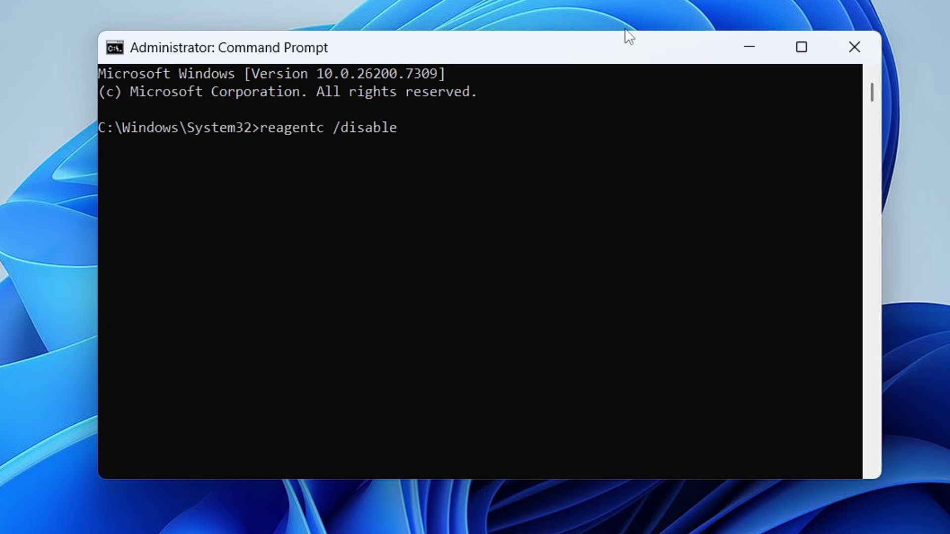
key(Return)
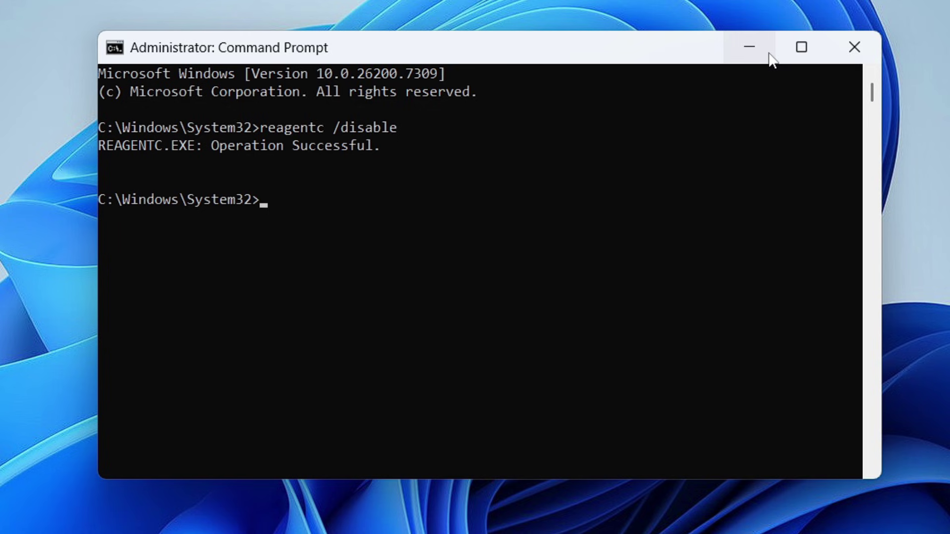
key(Up)
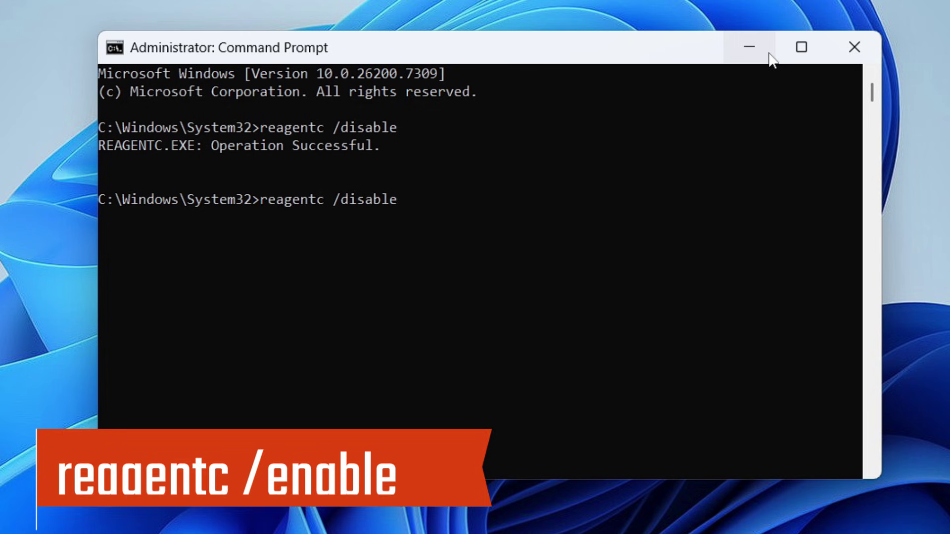
key(BackSpace)
key(BackSpace)
key(BackSpace)
key(BackSpace)
key(BackSpace)
key(BackSpace)
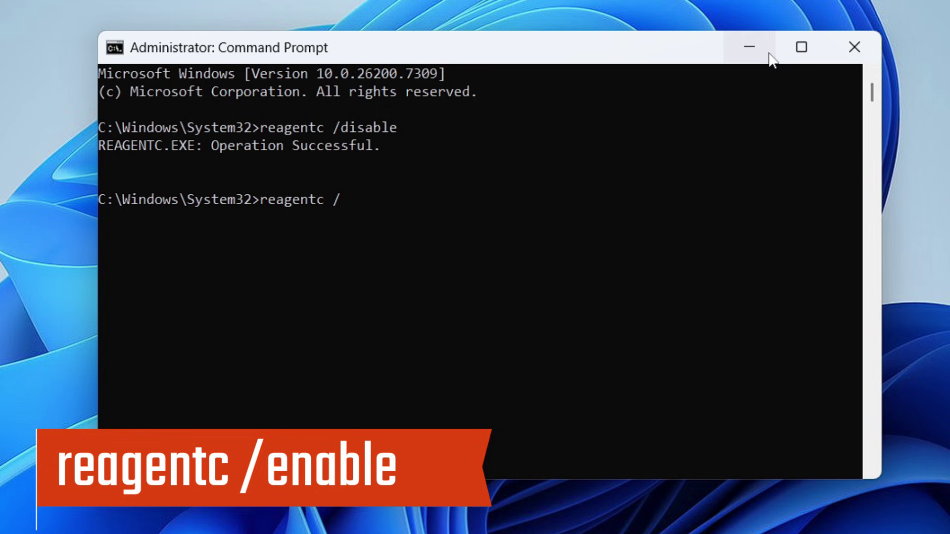
text(enable)
key(Return)
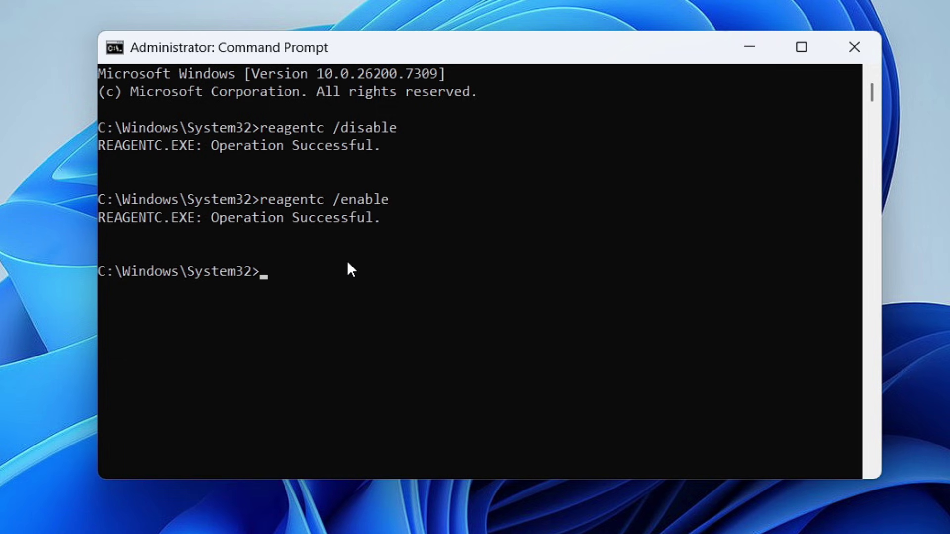
text(DISM /Online)
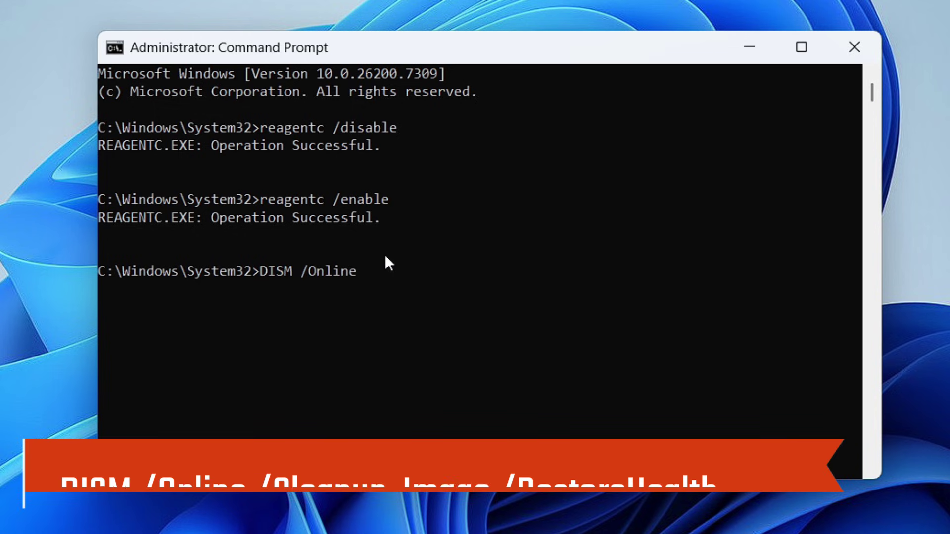
text( ?)
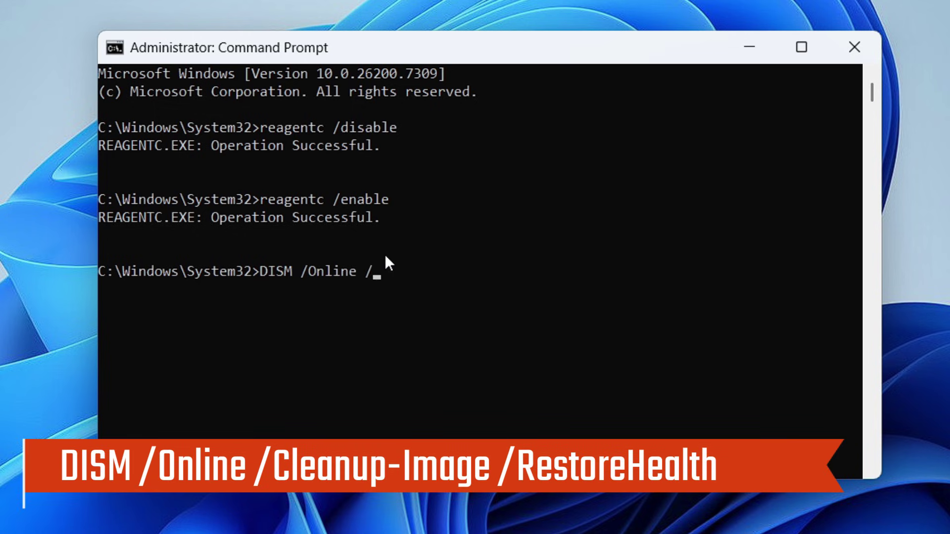
text(Cleanup-Image /)
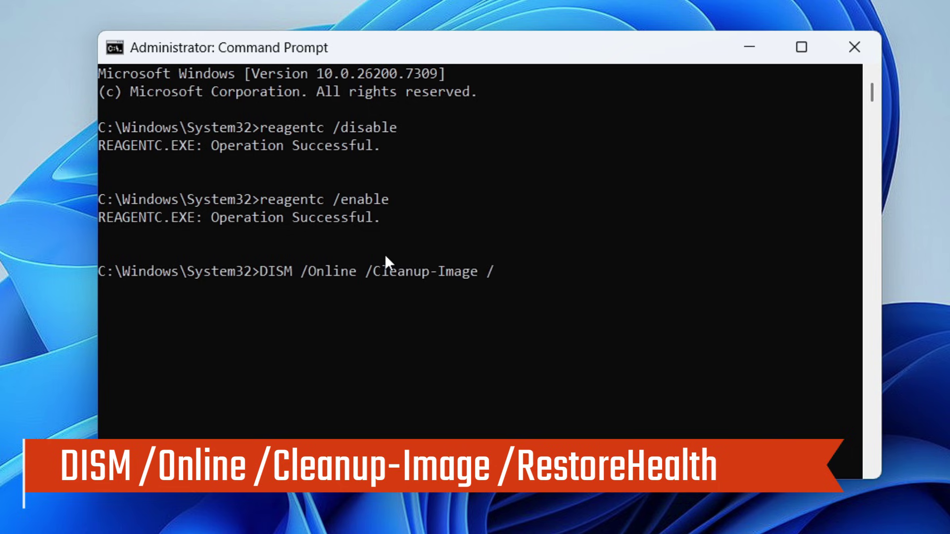
text(RestoreHealth)
- Run DISM /Online /Cleanup-Image /RestoreHealth and let it reach 100%
key(Return)
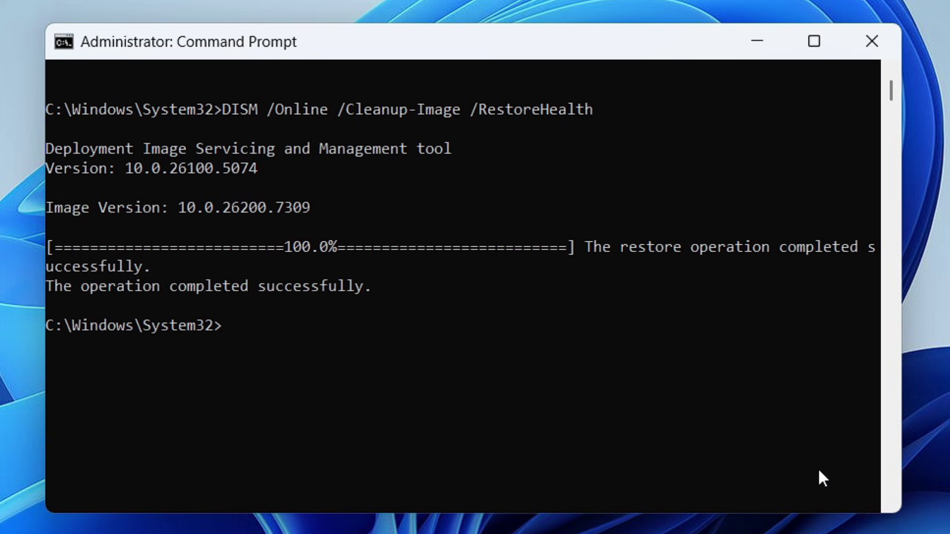
- Run SFC /Scannow, confirm no integrity violations were found, then close Command Prompt
text(SFC /Scannow)
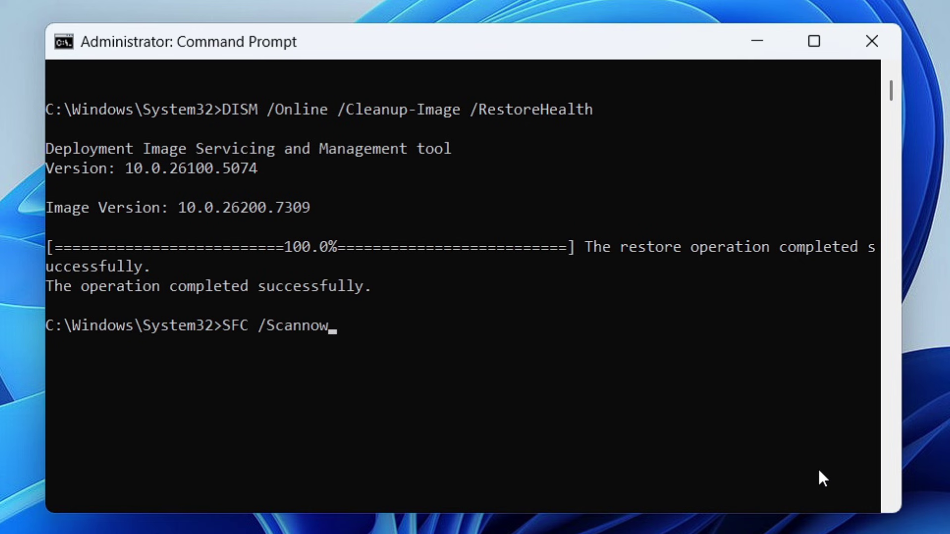
key(Return)
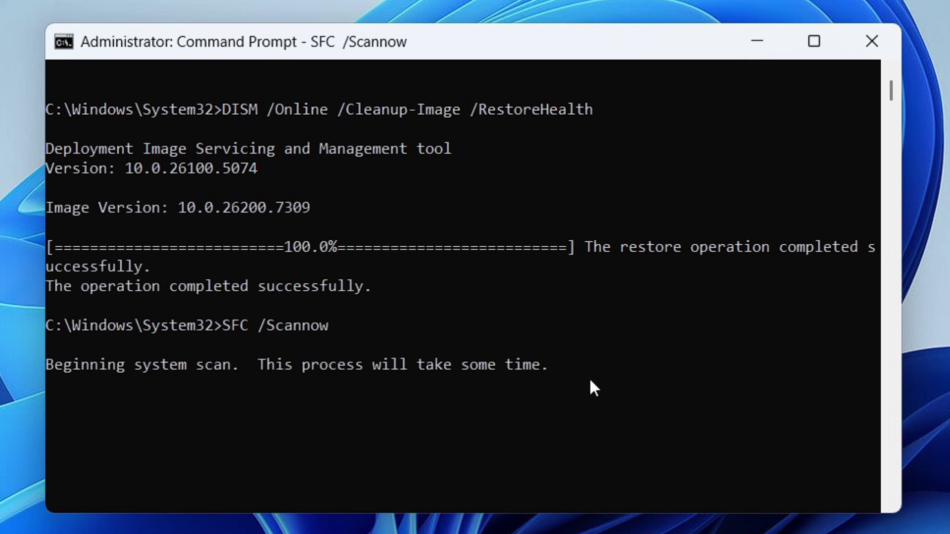
scroll(507, 362, down, 1)
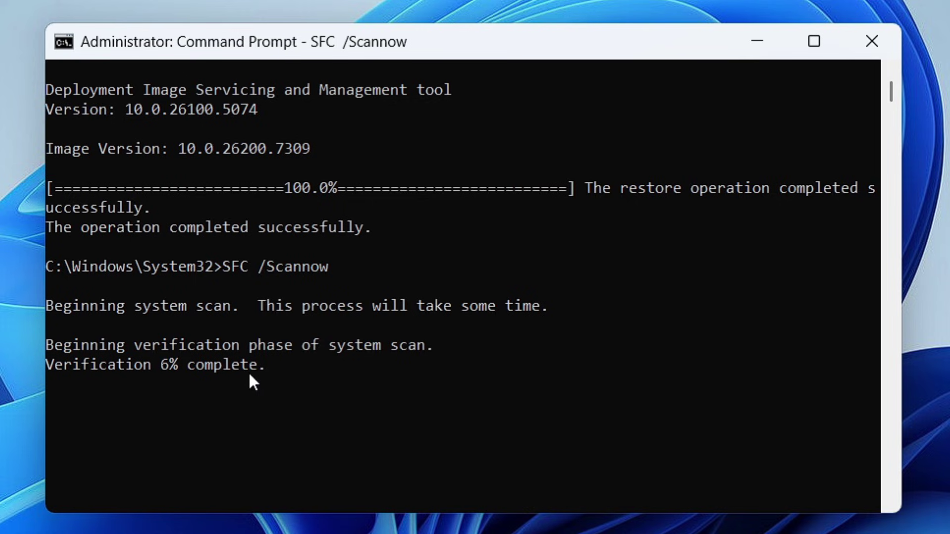
scroll(154, 389, down, 1)
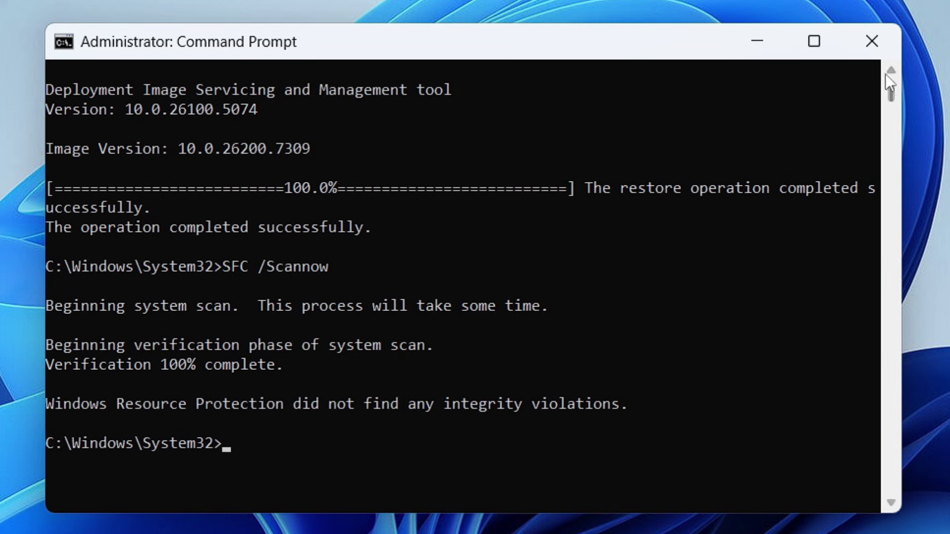
click(872, 42)
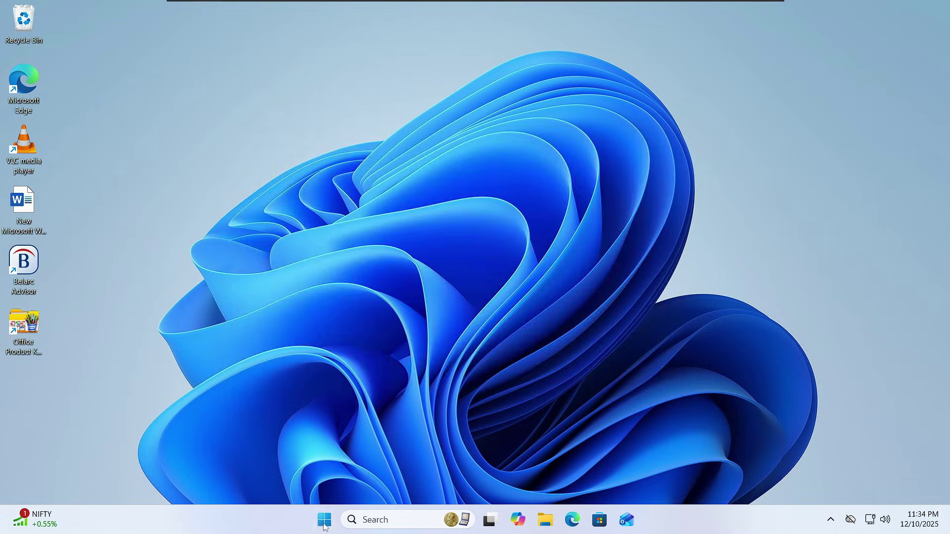
- Open Settings from the Start right-click menu and choose Restart now for Advanced startup
right_click(324, 519)
click(287, 386)
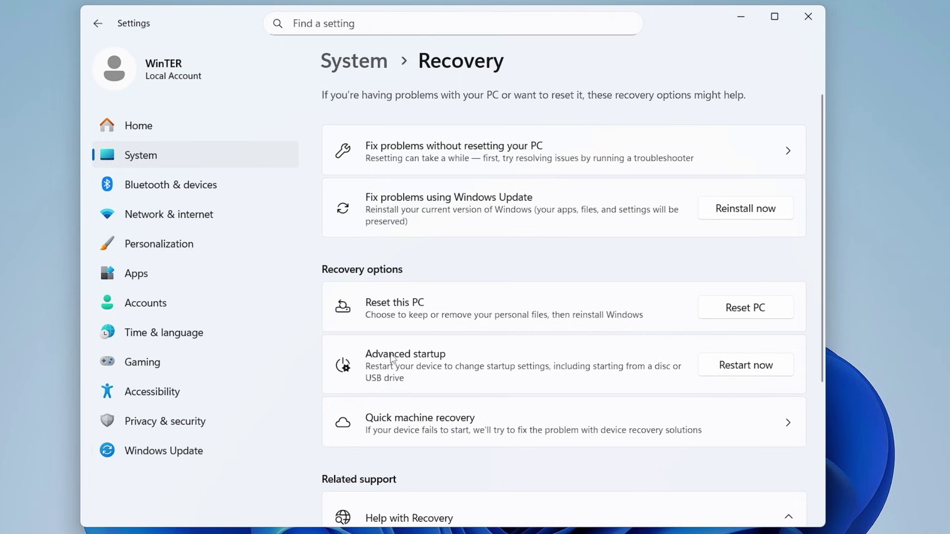
click(754, 371)
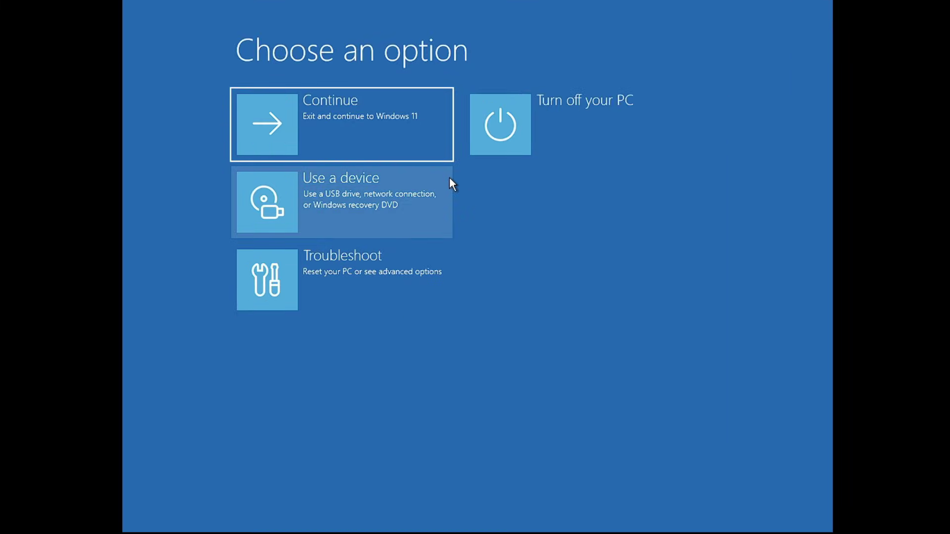
- Go to Troubleshoot > Reset this PC, pick the file and reinstall options, then cancel the reset
click(370, 278)
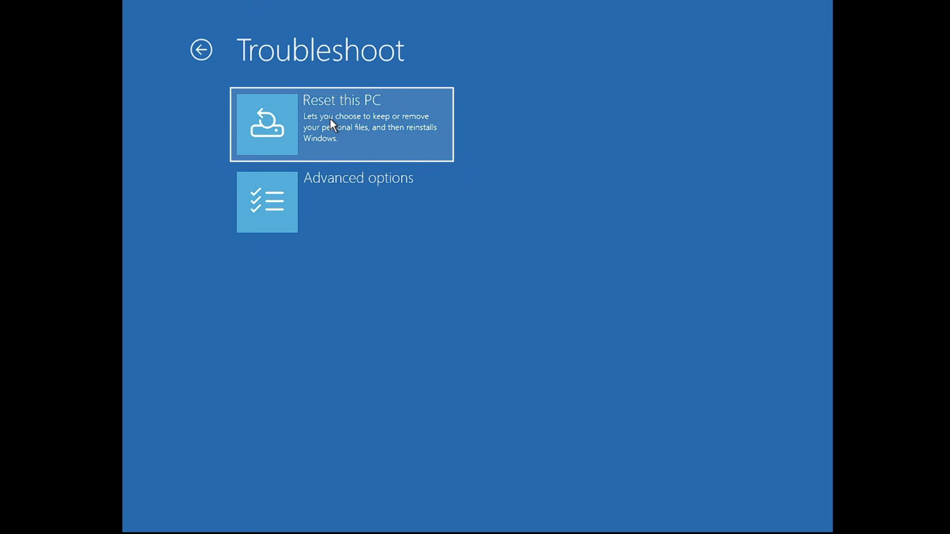
click(354, 117)
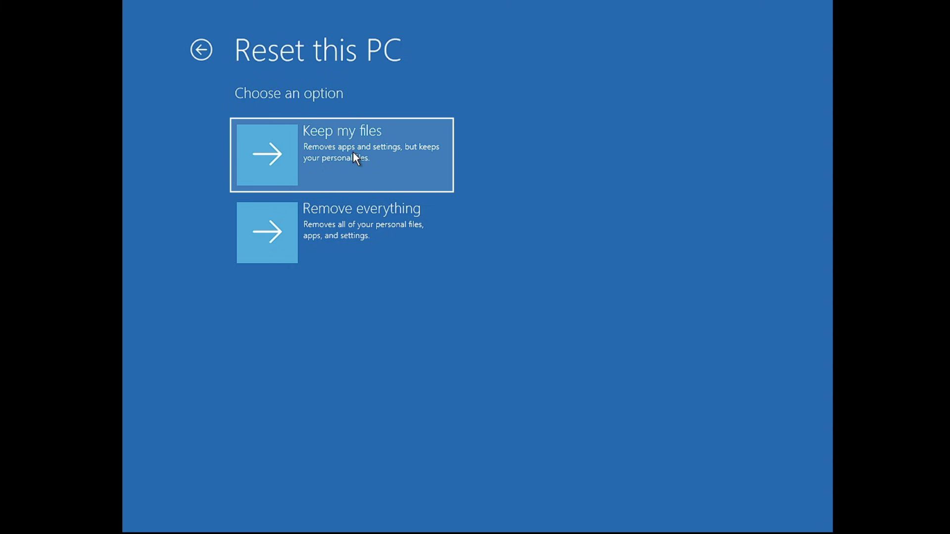
click(360, 235)
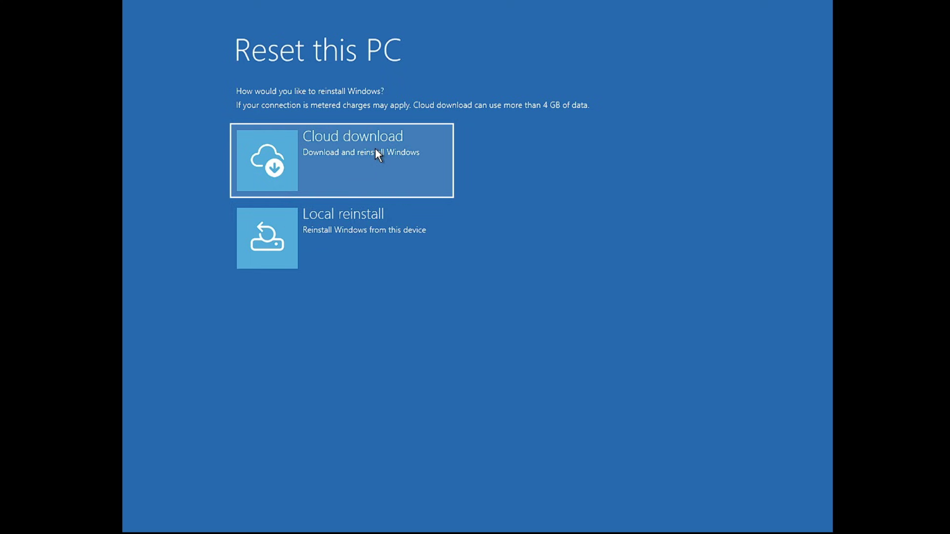
click(331, 150)
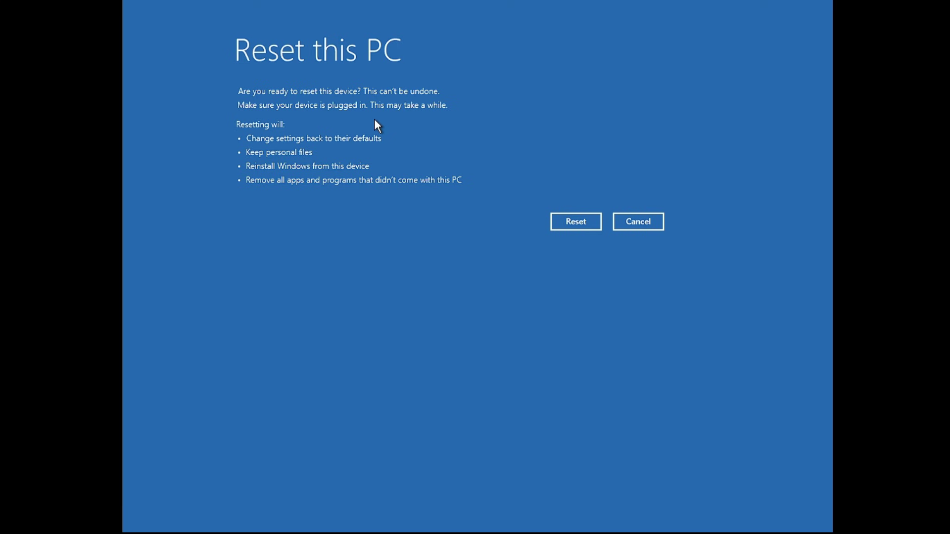
click(663, 221)
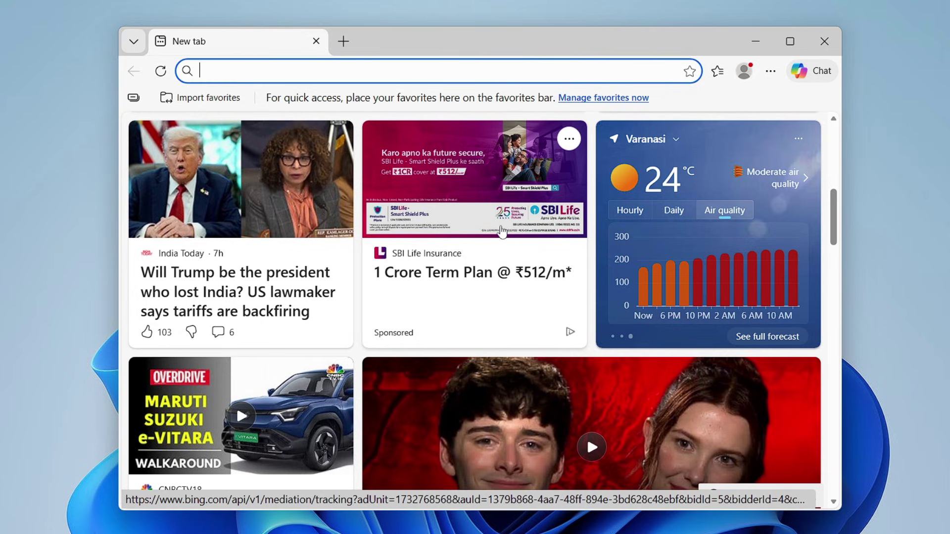
- Search for 'windows 11 download' and review Microsoft's Windows 11 download page
text(windows 11)
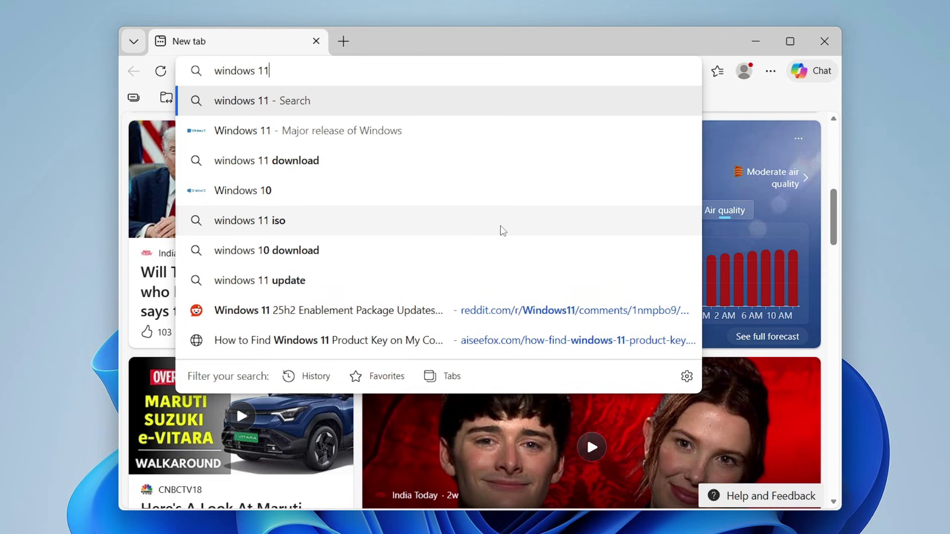
key(Down)
key(Down)
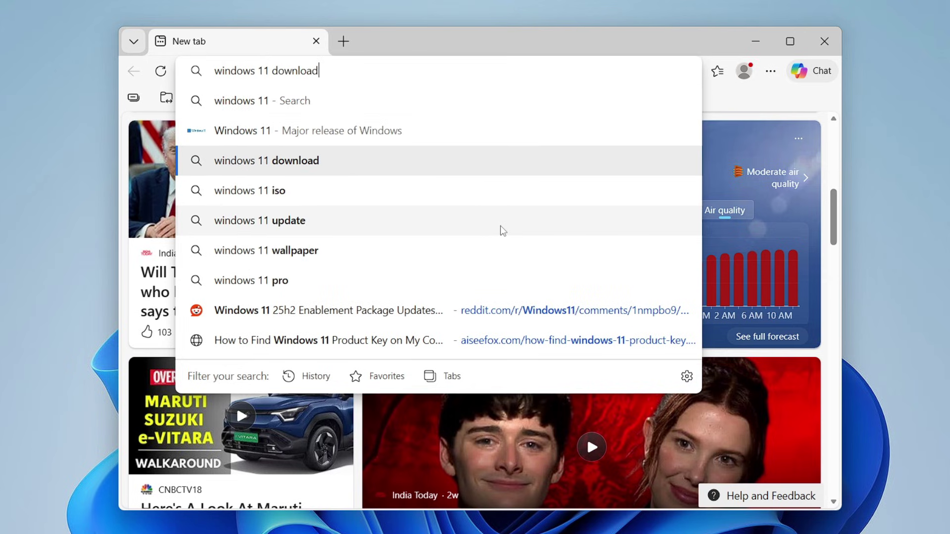
key(Return)
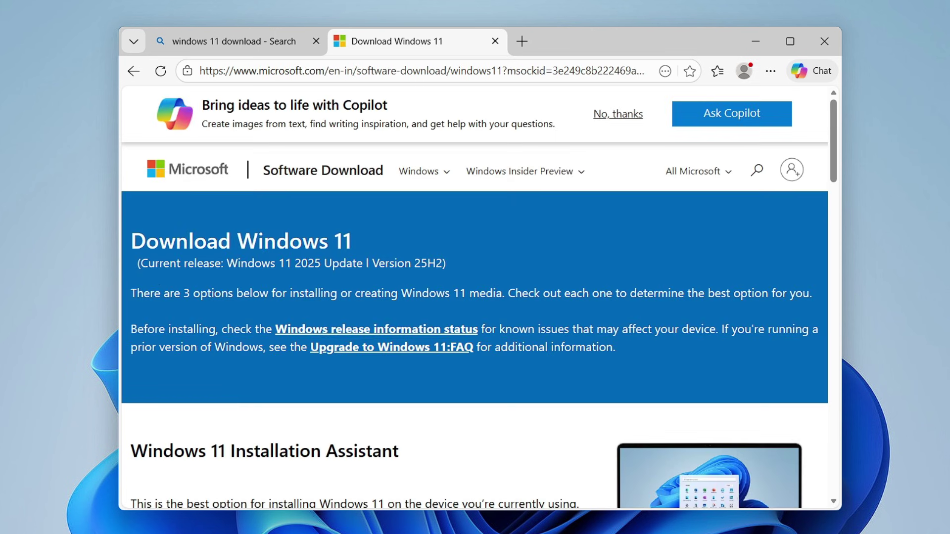
drag(147, 264, 416, 268)
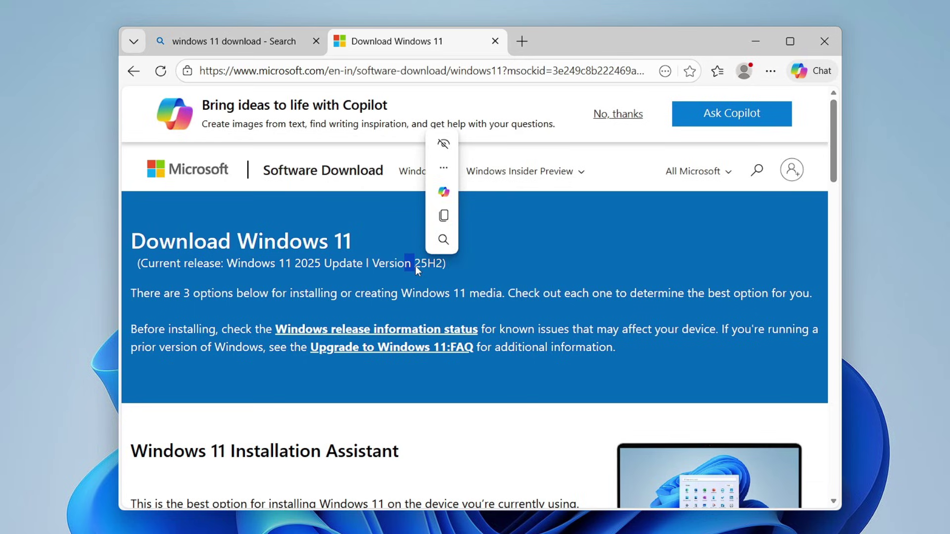
click(505, 279)
scroll(309, 301, down, 10)
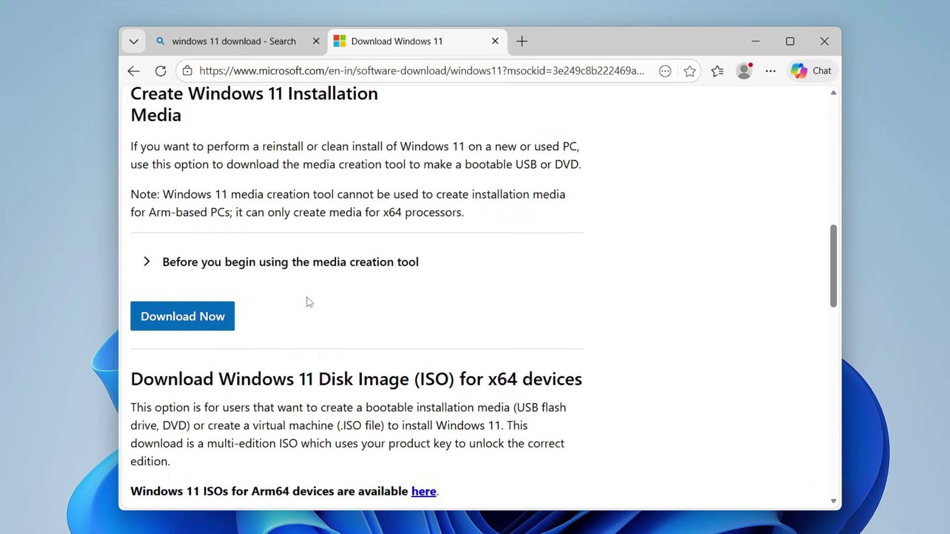
scroll(309, 302, down, 6)
scroll(297, 292, up, 2)
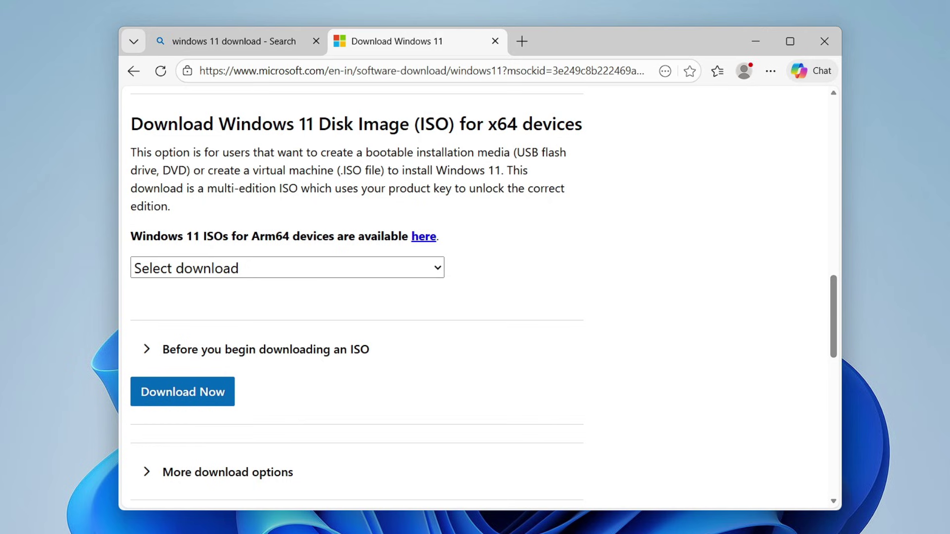
- Download the 64-bit Windows 11 multi-edition ISO in English (United States)
click(323, 267)
click(234, 326)
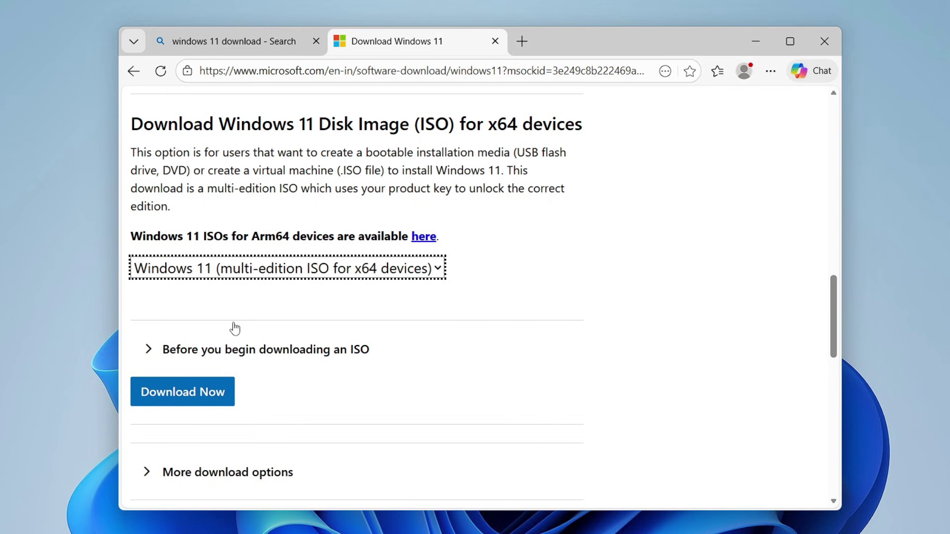
click(187, 396)
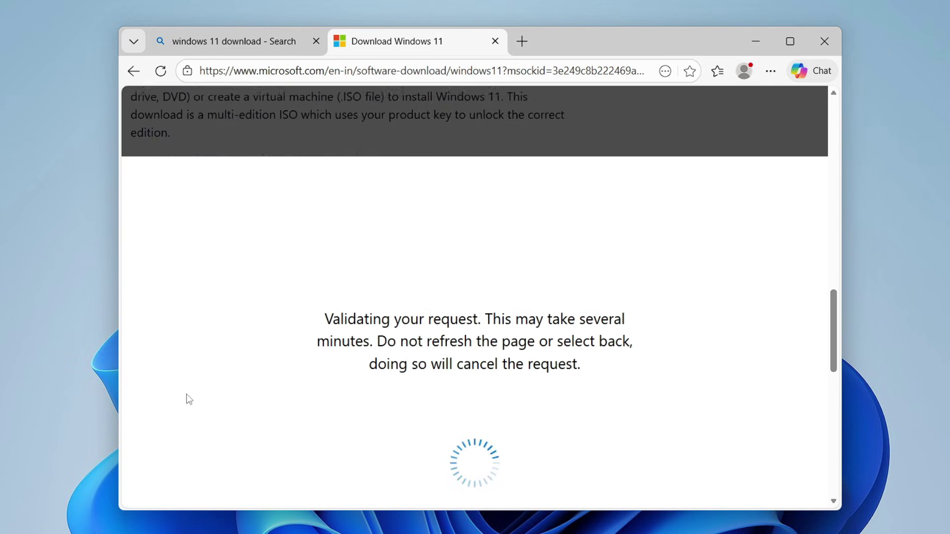
click(188, 383)
click(235, 211)
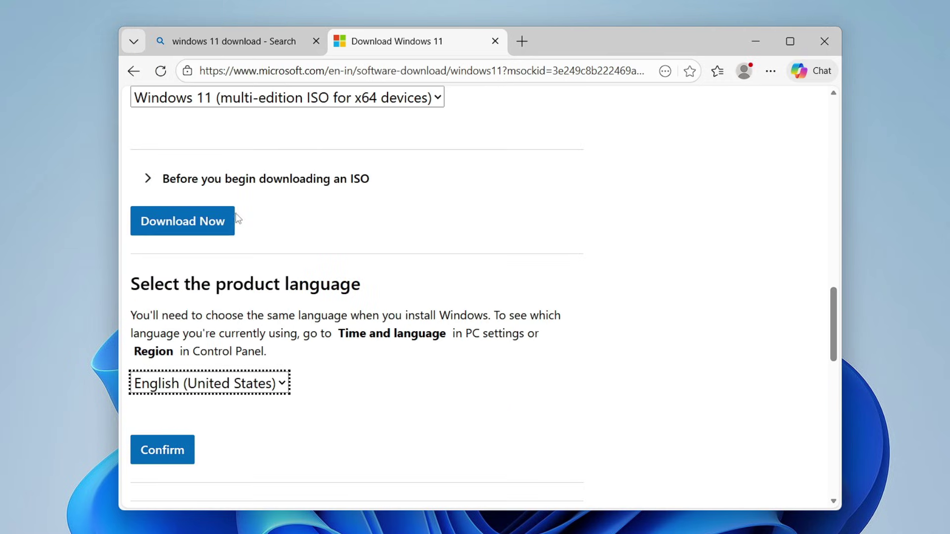
click(176, 458)
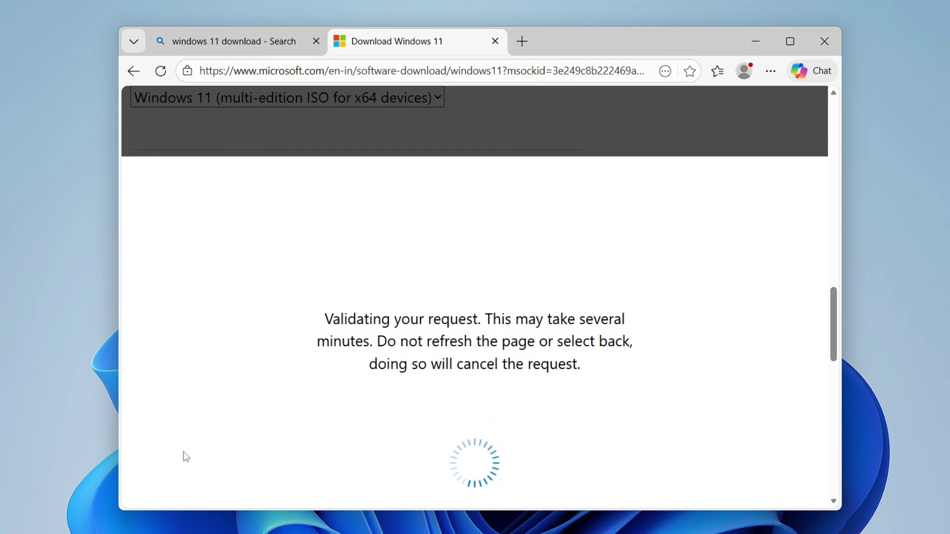
click(225, 148)
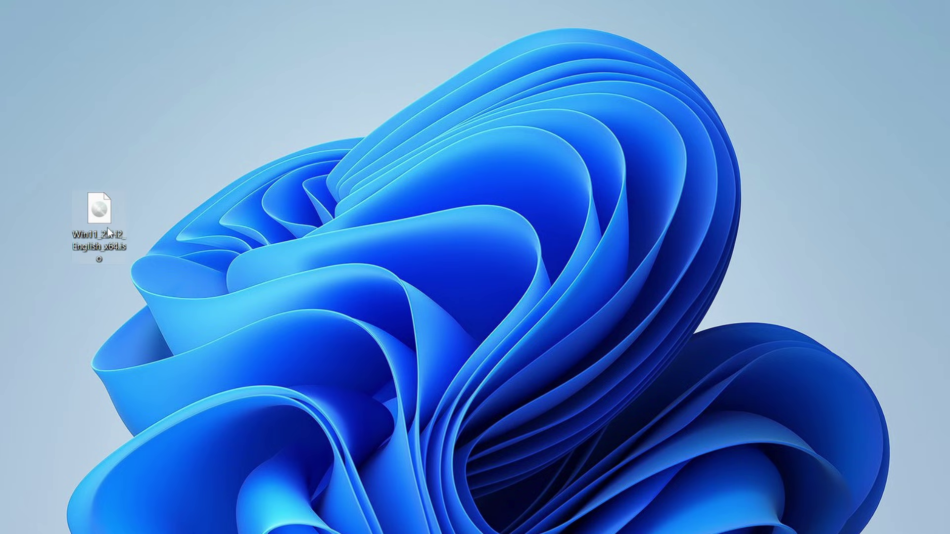
- Mount the downloaded Windows 11 ISO as DVD Drive (E:)
right_click(99, 210)
click(168, 205)
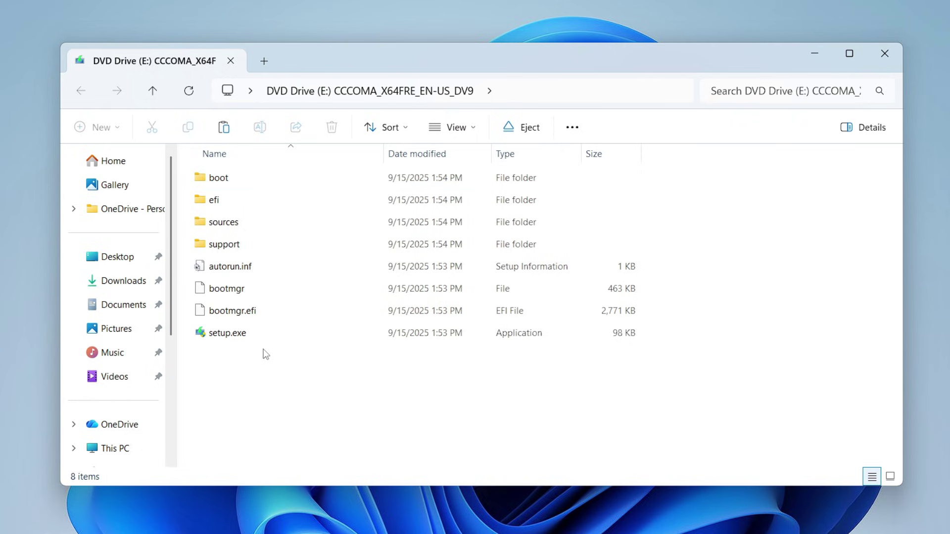
click(261, 332)
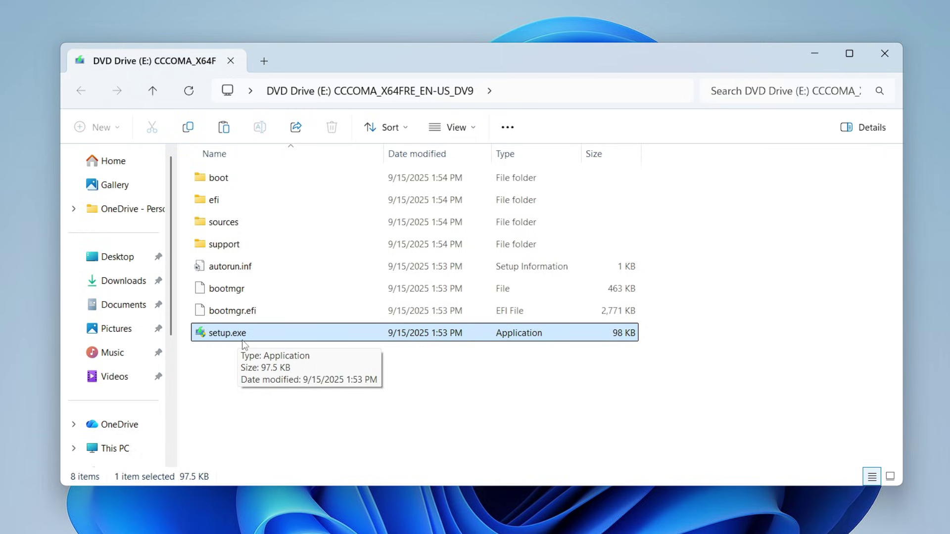
click(480, 420)
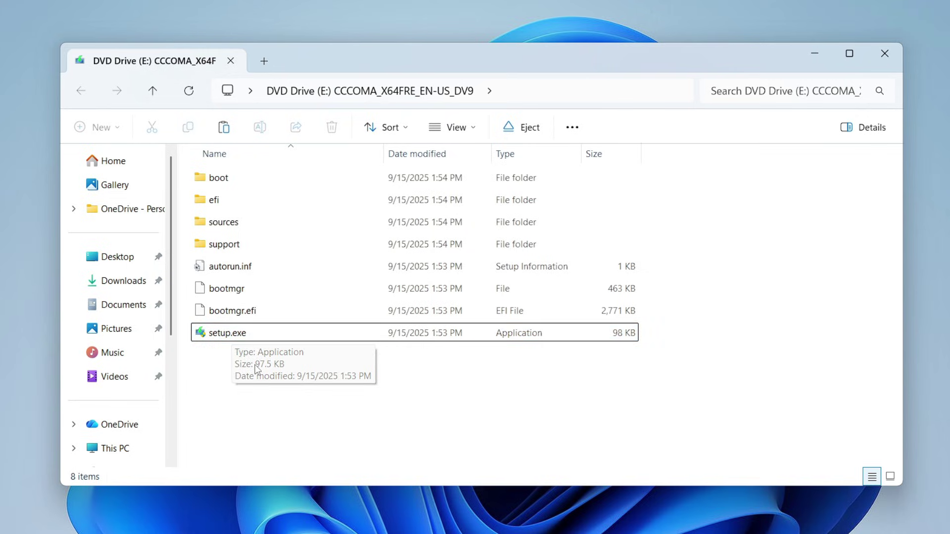
- Open a command prompt at the root of drive E: via Explorer's address bar
click(529, 94)
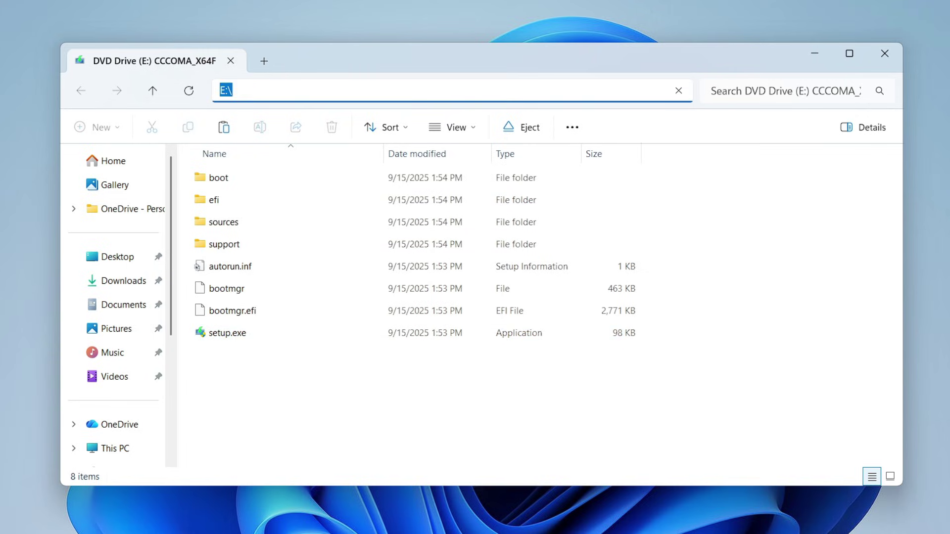
text(cmd)
key(Return)
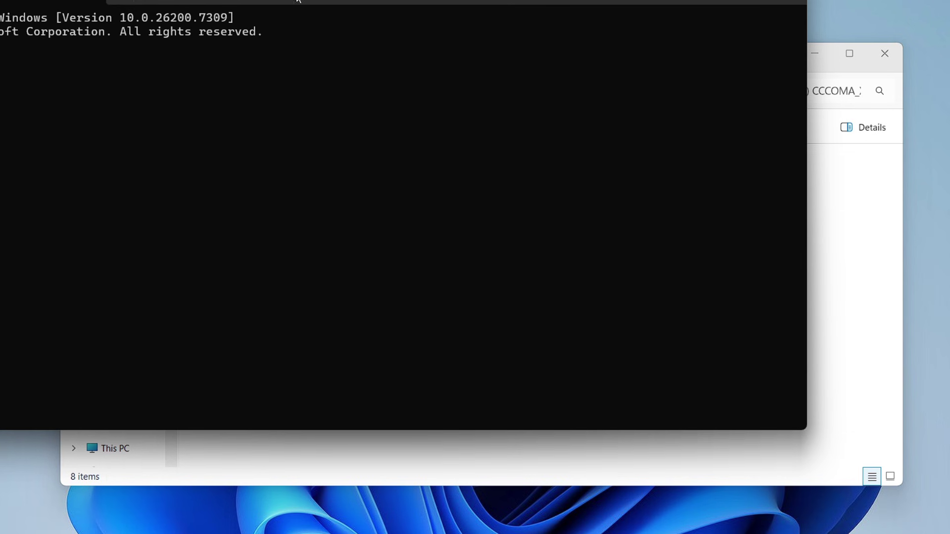
- List the contents of drive E: with dir in the command prompt
drag(298, 1, 649, 72)
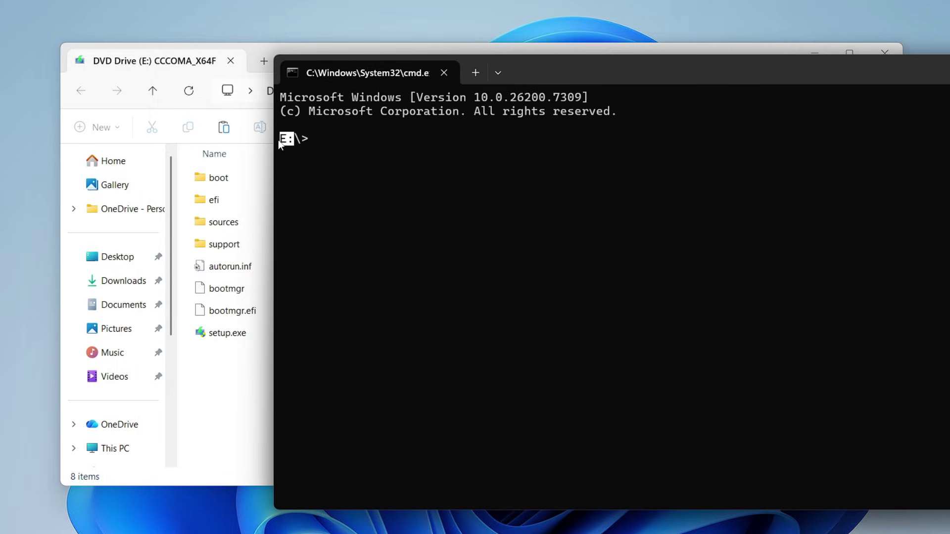
click(327, 139)
text(dir)
key(Return)
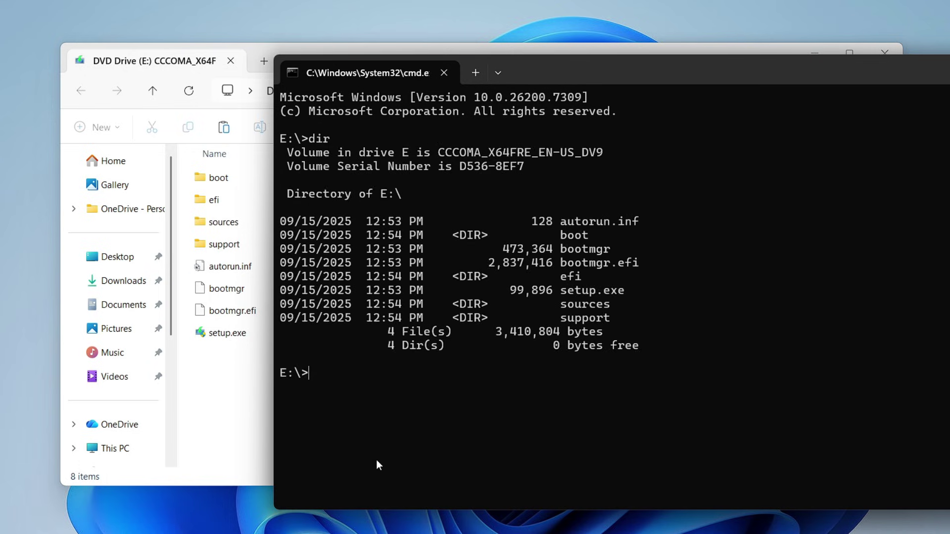
- Run setup.exe /Product server /compat IgnoreWarning /MigrateDrivers All and approve the UAC prompt
text(setup.exe /Product server /compat IgnoreWarning /MigrateDrivers All)
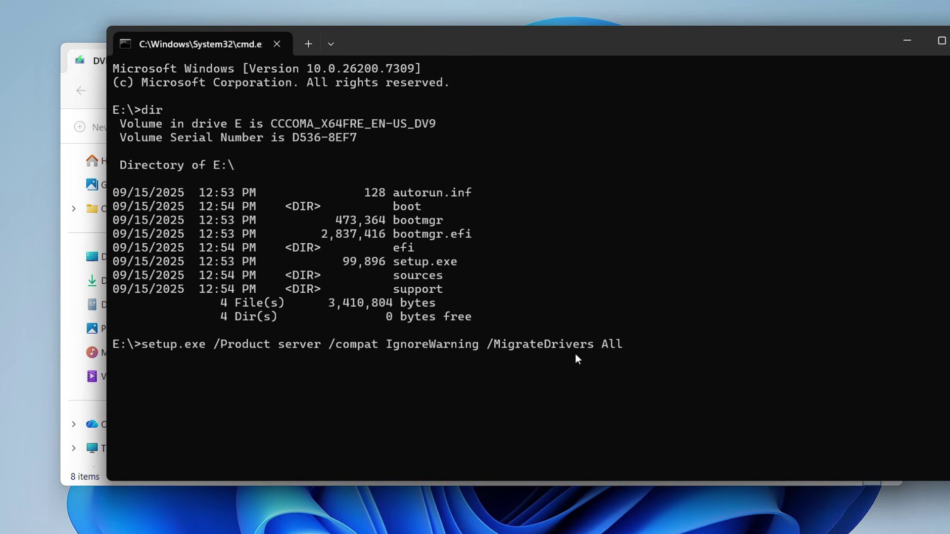
key(Return)
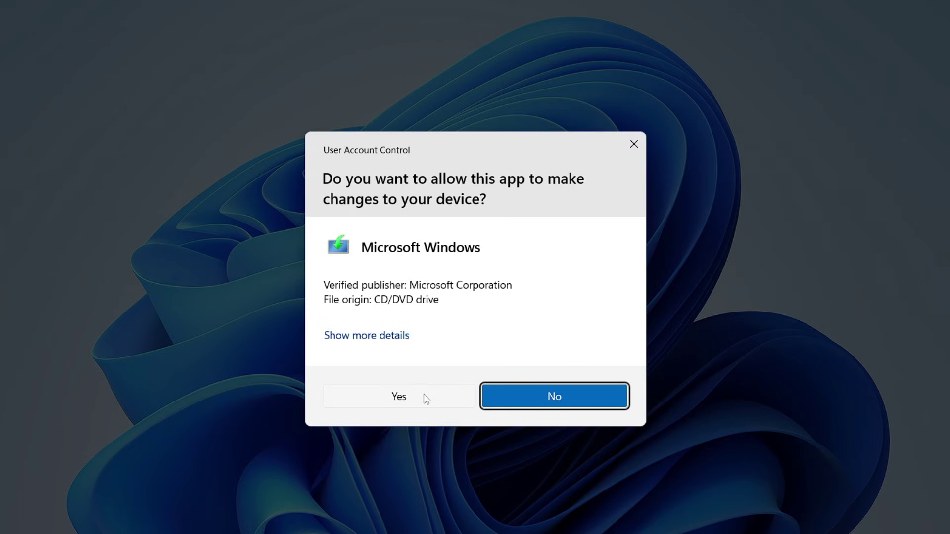
click(423, 396)
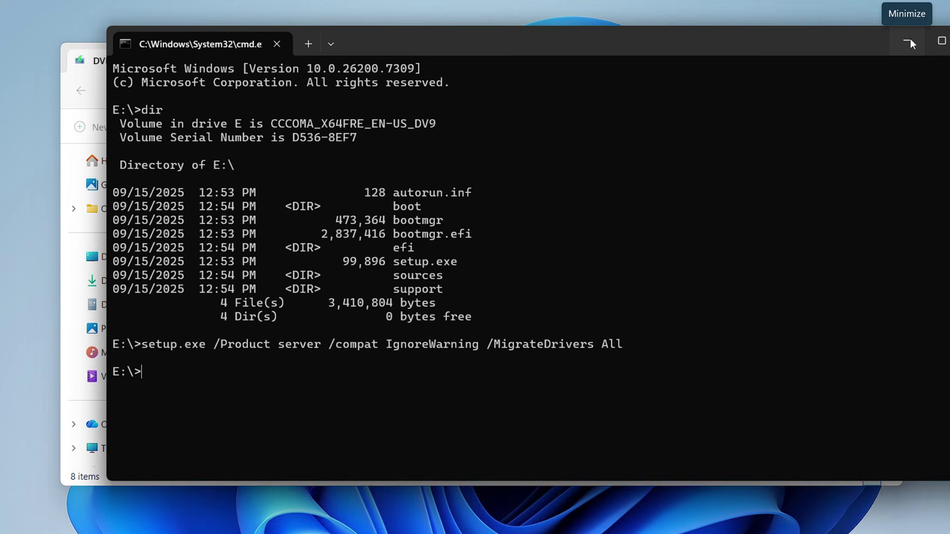
click(910, 38)
click(842, 52)
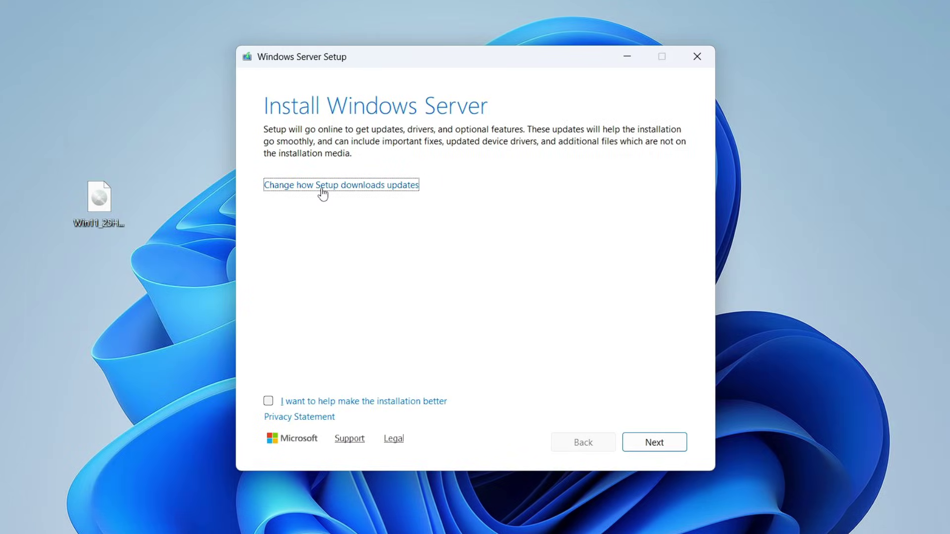
- Choose Not right now for updates, accept the licence, and keep files, settings and apps
click(325, 186)
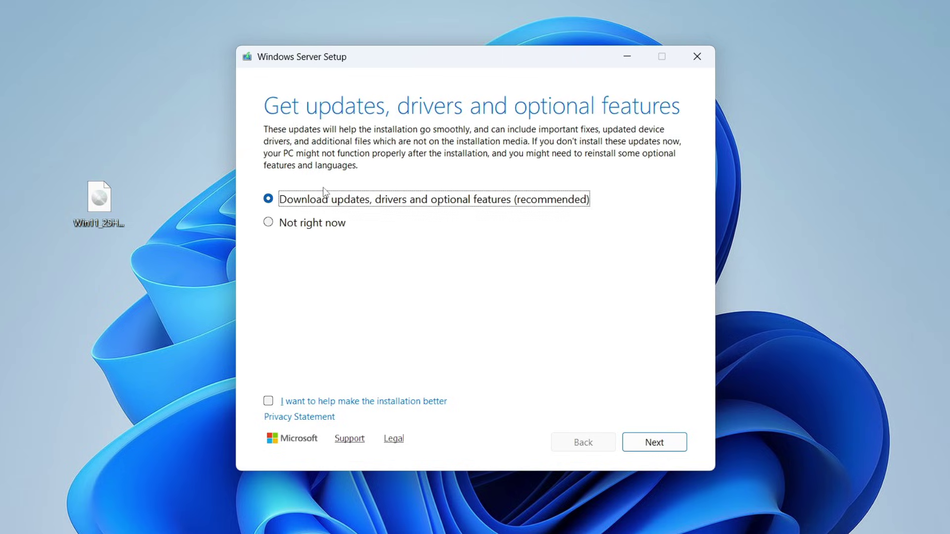
click(311, 223)
click(654, 443)
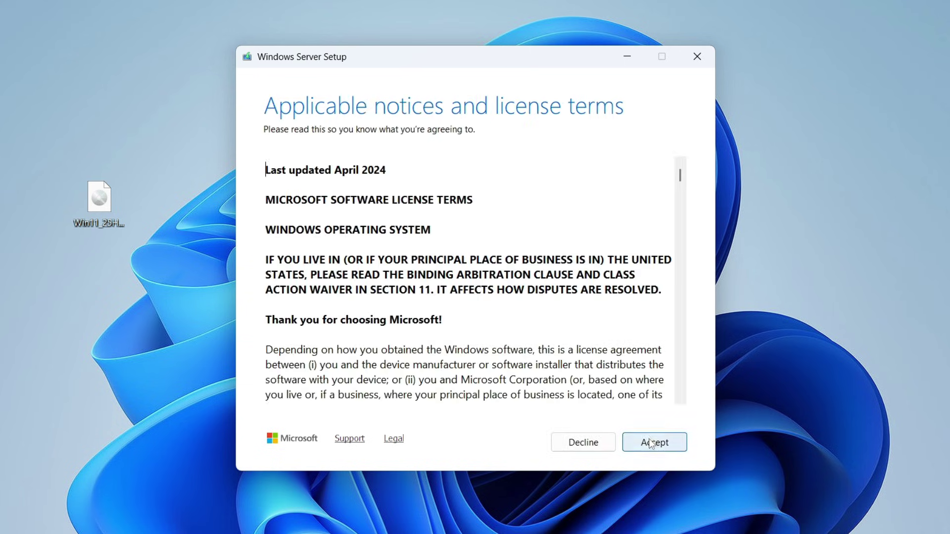
click(648, 442)
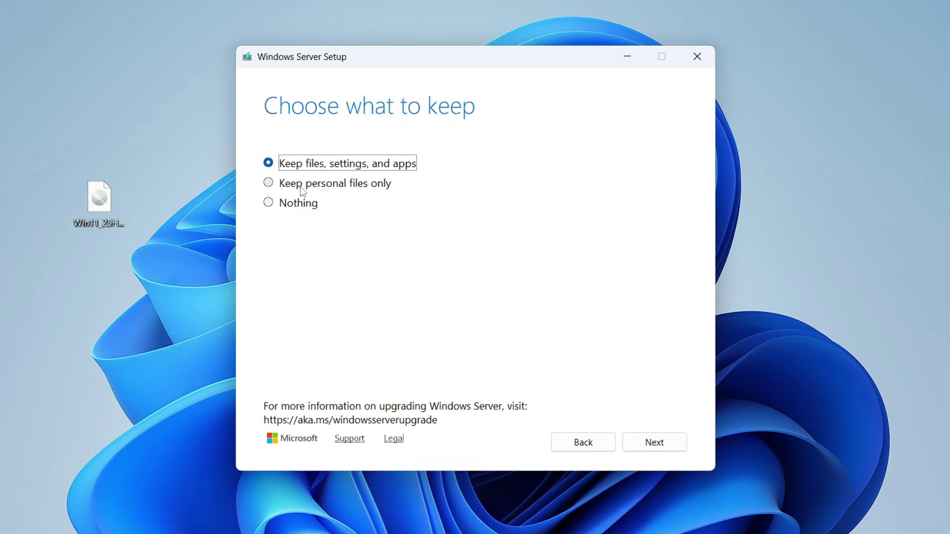
click(645, 442)
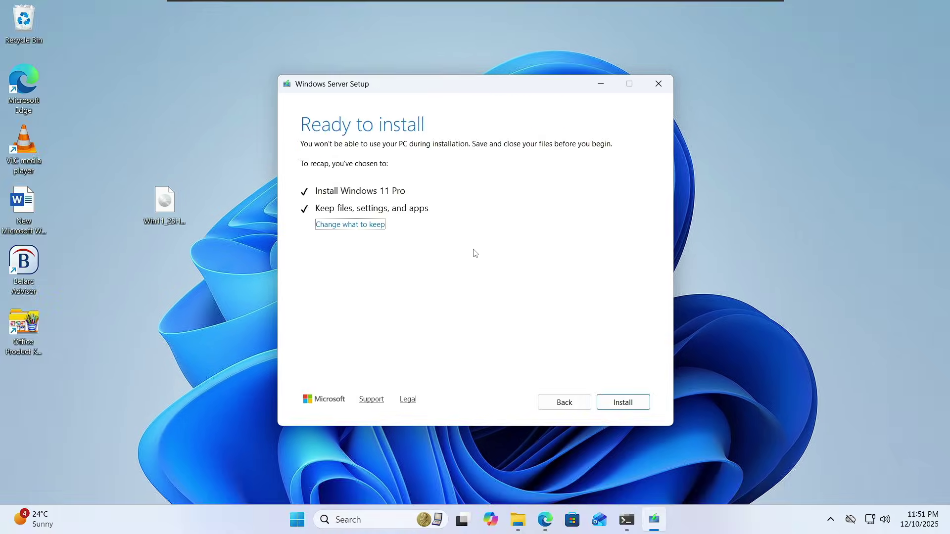
- Launch the Windows Server install in Setup and let it run to 21% complete
click(628, 405)
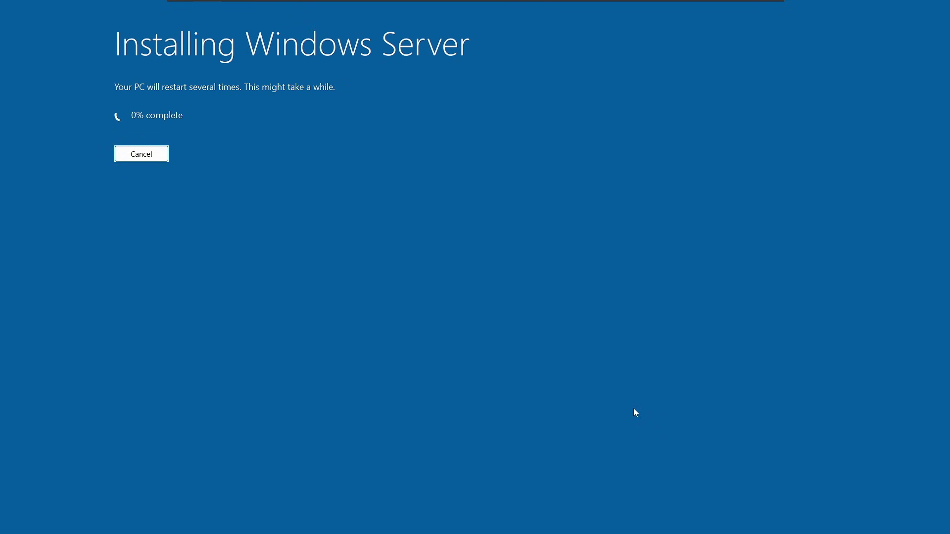